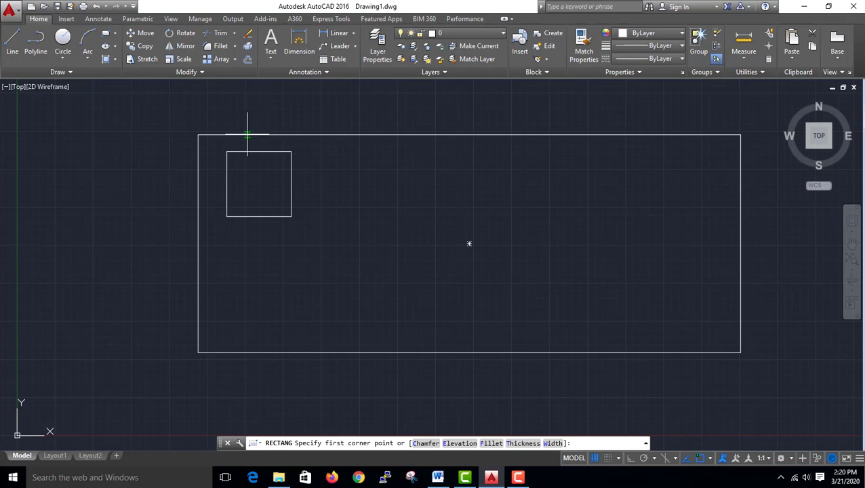
Expand the Draw panel to reveal the extra drawing tools.
left_click(38, 72)
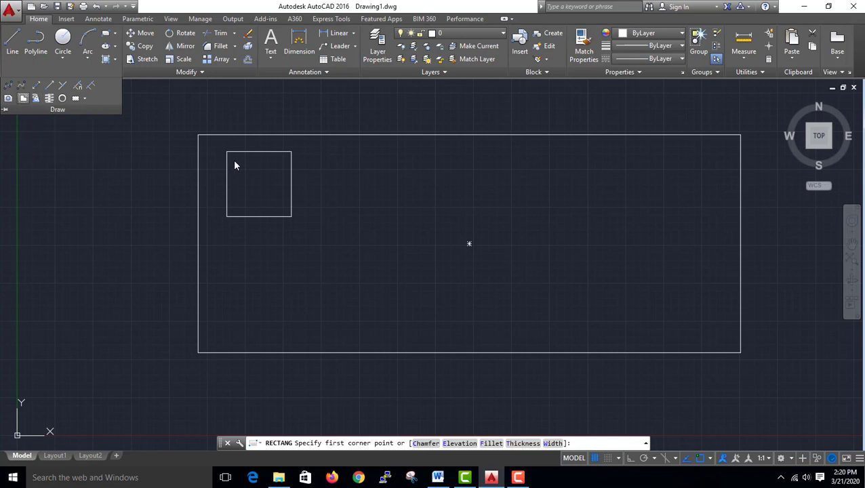
Mask the small square with a four-point wipeout drawn around its corners.
left_click(305, 145)
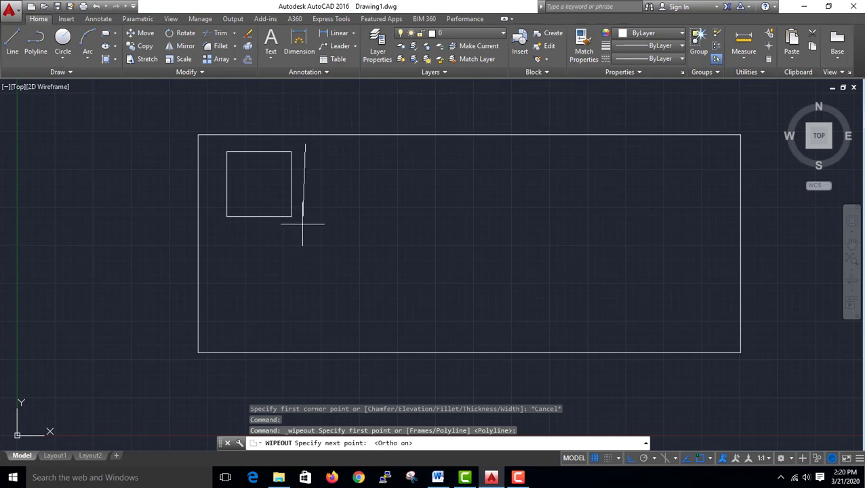
left_click(304, 227)
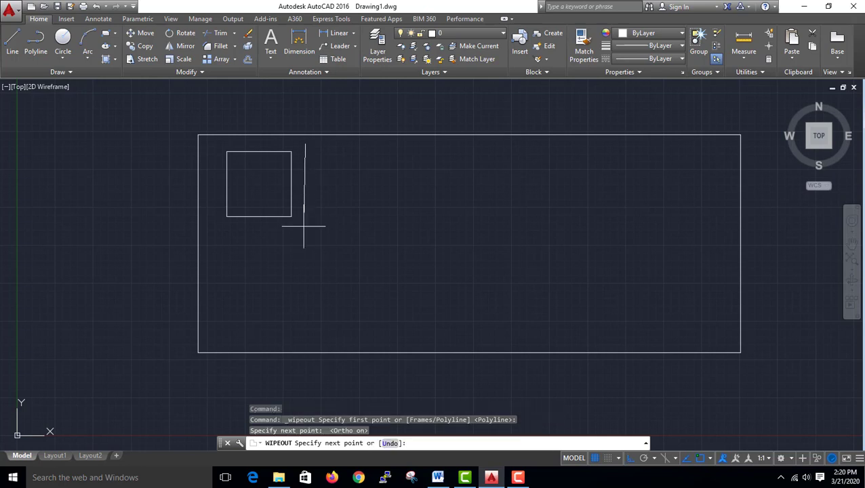
left_click(209, 225)
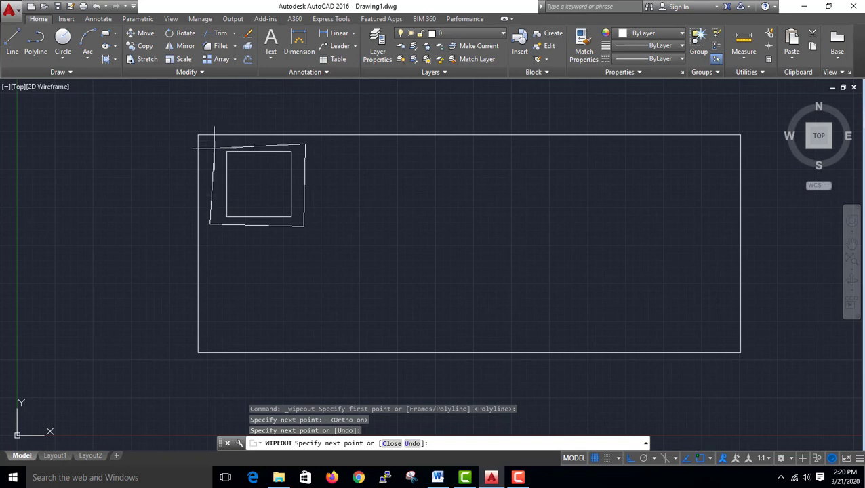
left_click(212, 146)
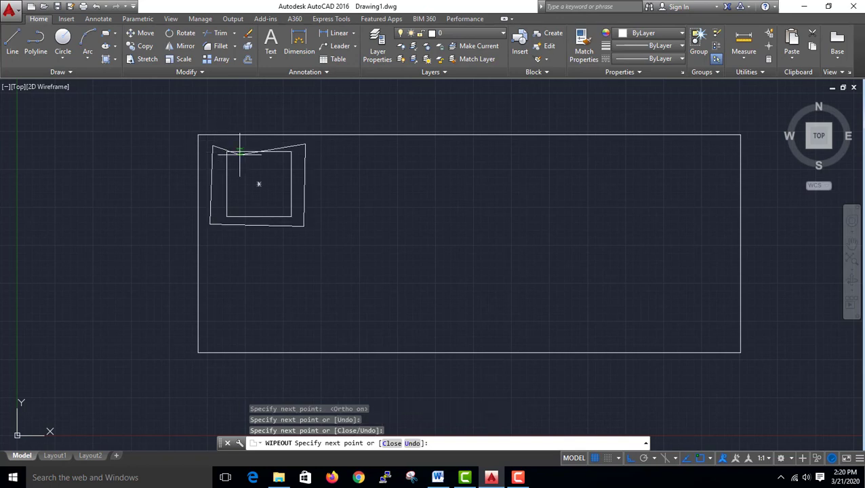
key("Return")
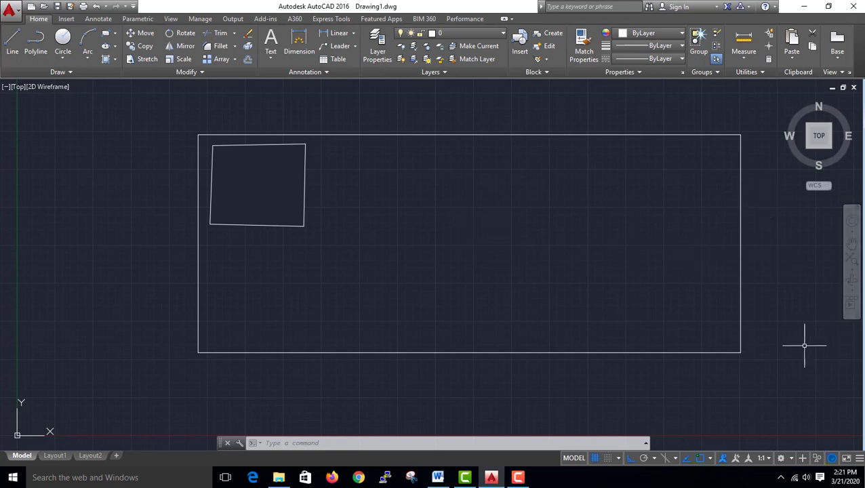
Start a stray wipeout at the big rectangle's corner, then cancel it.
type("wipeout")
key("Return")
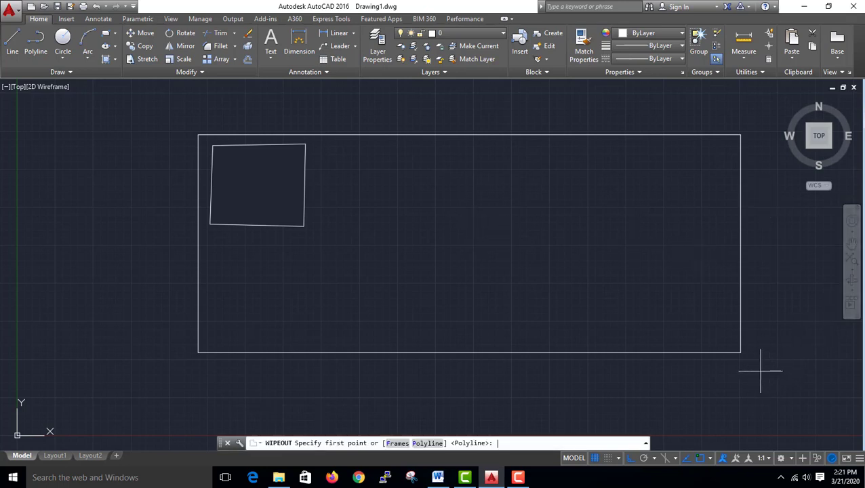
left_click(761, 370)
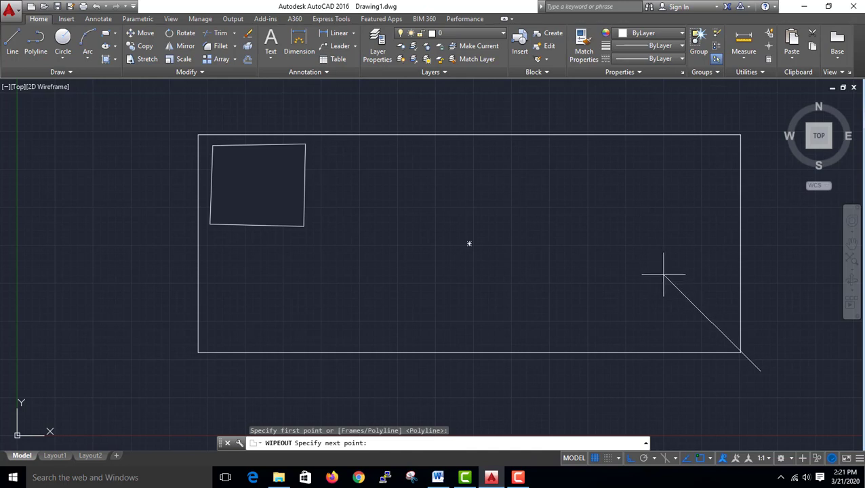
key("Escape")
Erase all three shapes with a crossing window, then start the Line tool.
left_click(754, 111)
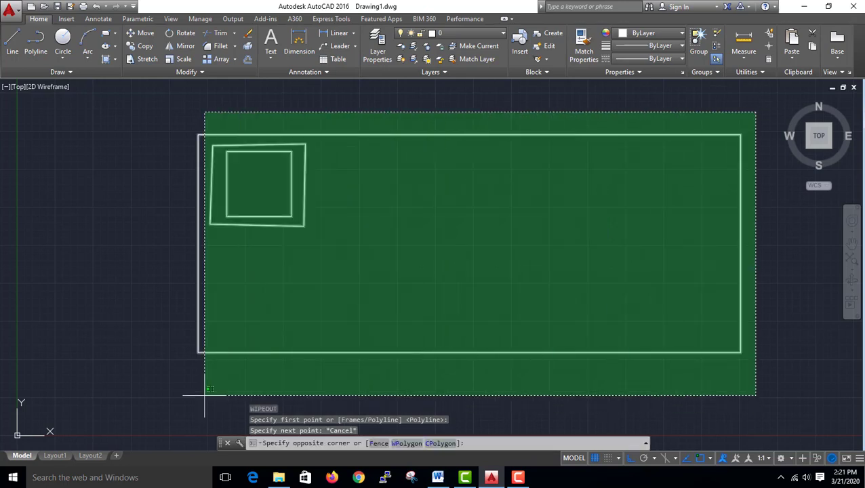
left_click(204, 395)
key("Delete")
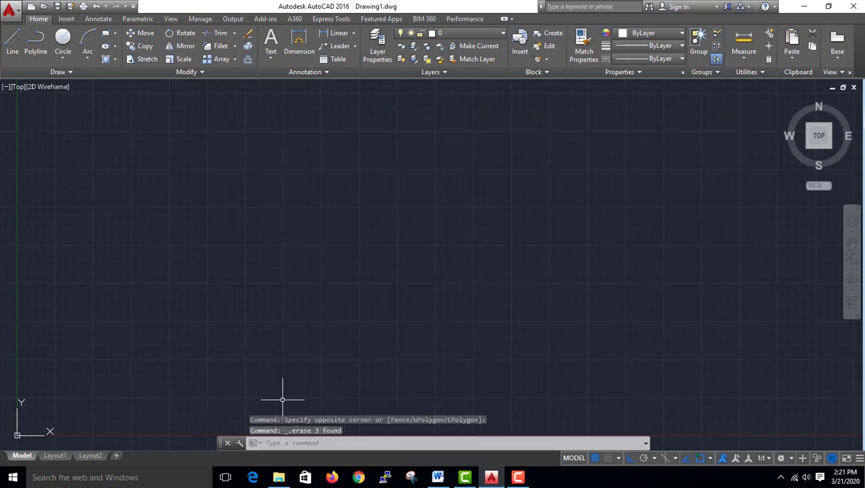
left_click(56, 76)
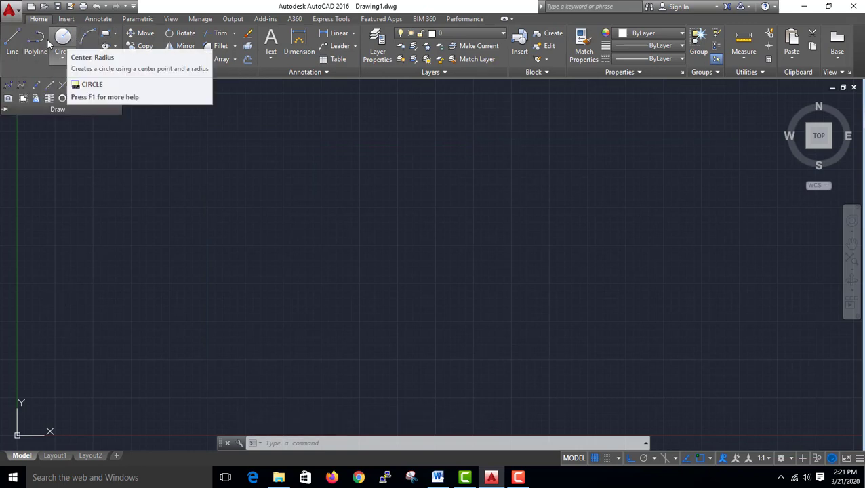
left_click(13, 39)
Trace a narrow upright stem on a wider base as an inverted-T line outline.
left_click(257, 317)
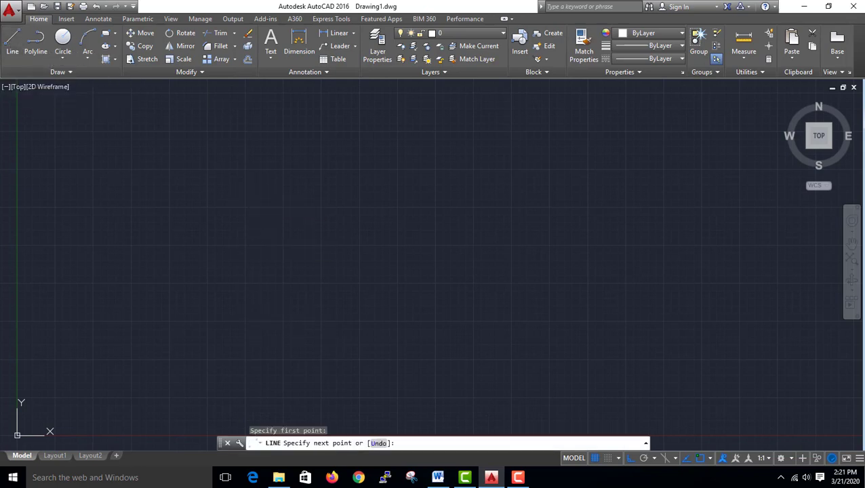
left_click(258, 195)
left_click(285, 194)
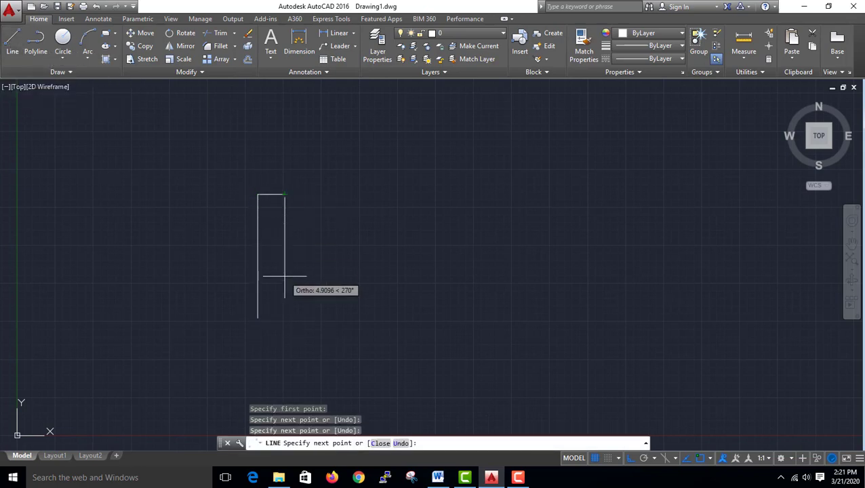
left_click(292, 318)
left_click(326, 317)
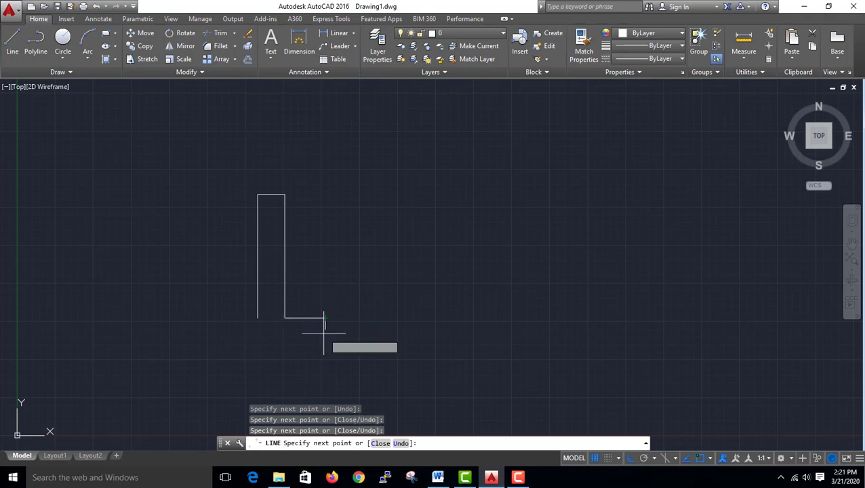
left_click(326, 371)
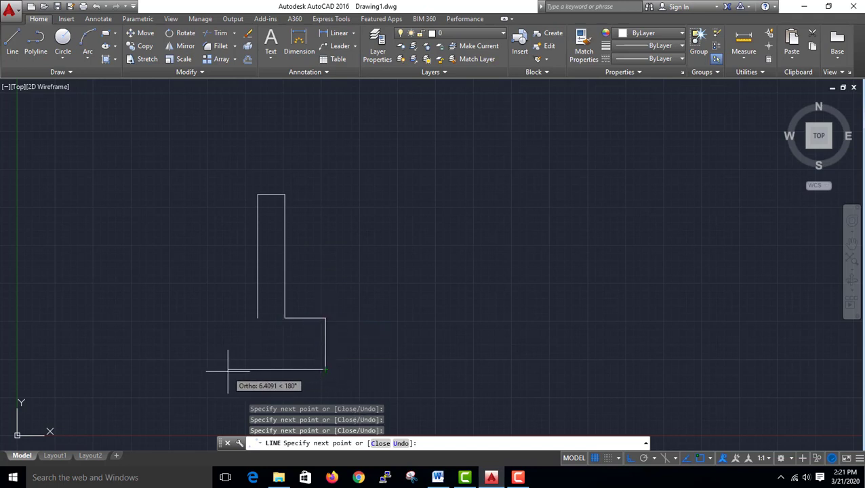
left_click(228, 359)
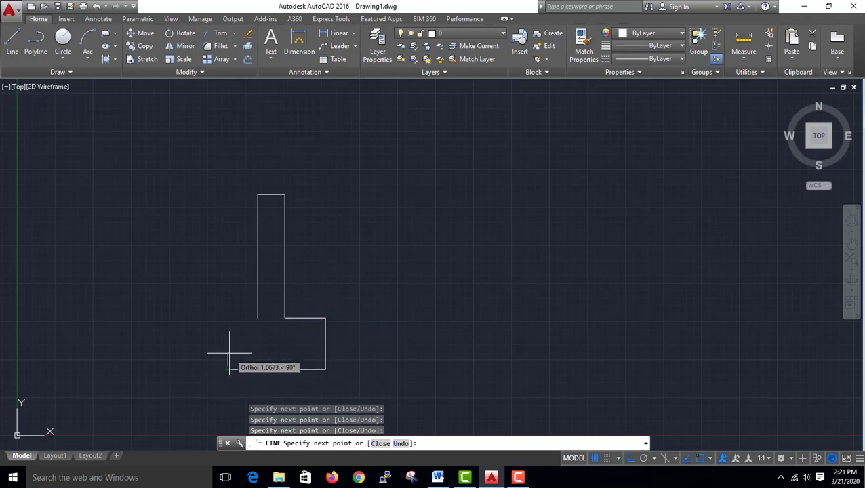
left_click(228, 318)
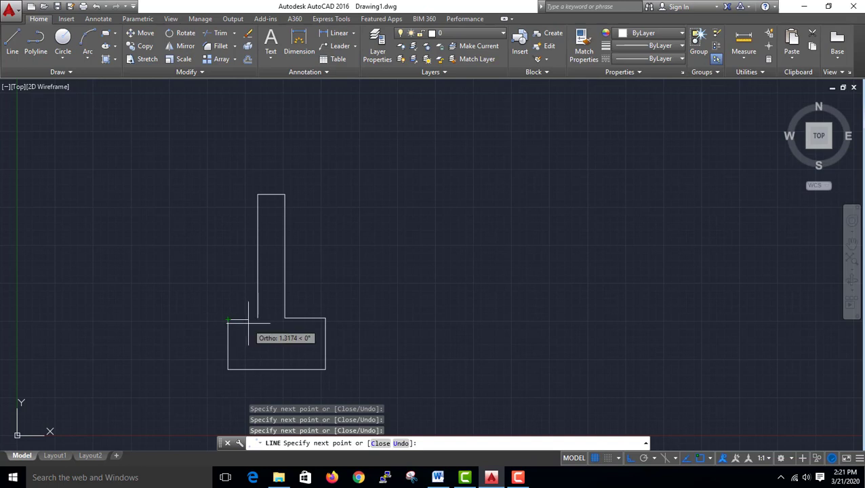
End the Line command and zoom in and out to check the corners.
scroll(244, 317, "up", 5)
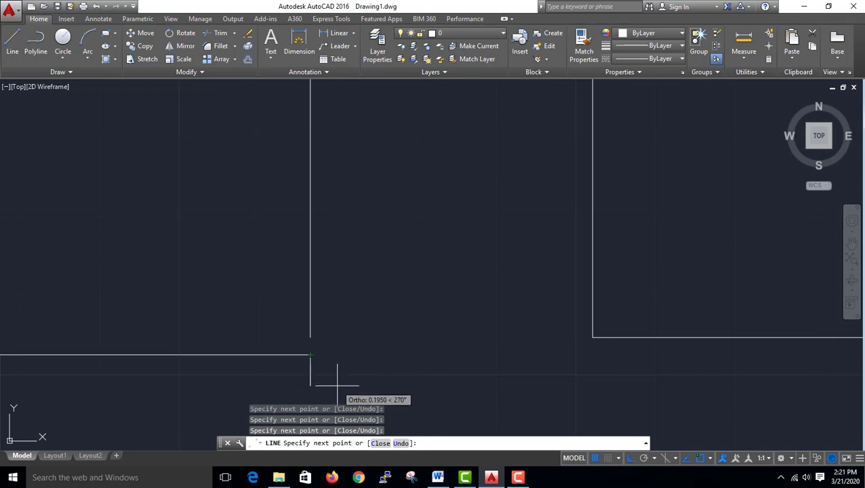
key("Escape")
scroll(300, 280, "down", 8)
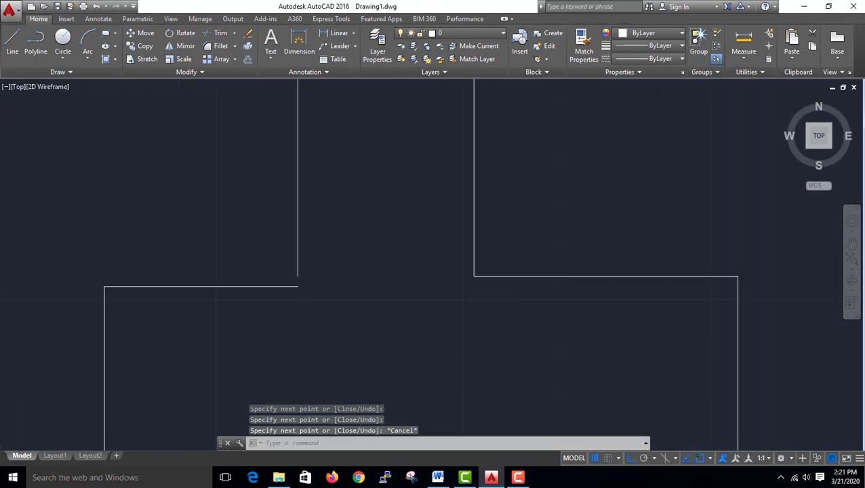
scroll(302, 299, "down", 5)
scroll(299, 232, "up", 9)
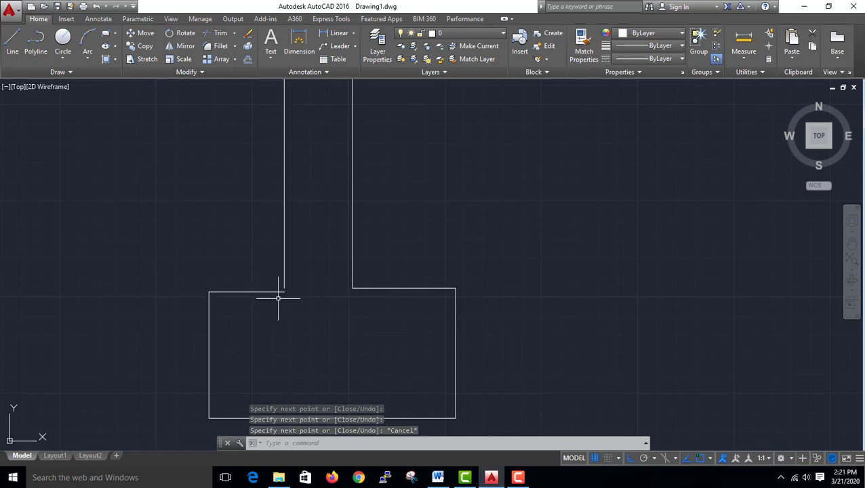
scroll(275, 271, "up", 2)
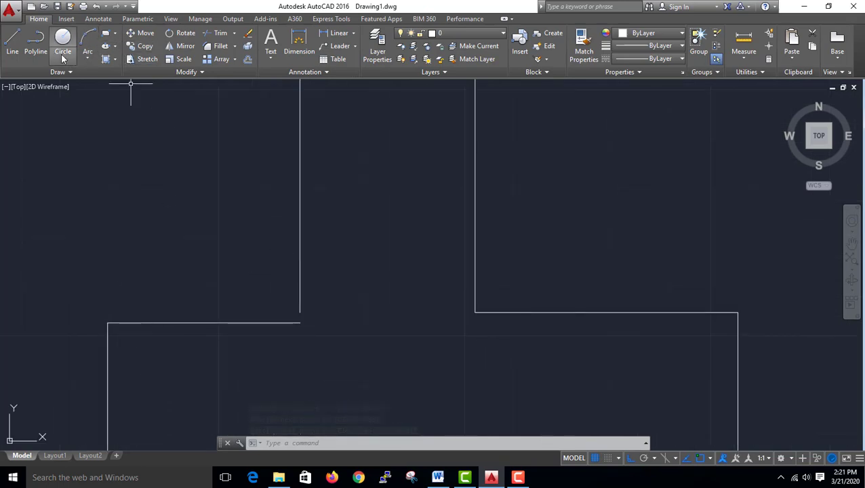
Add a freehand revision cloud at the left inner corner, framing the whole T outline.
left_click(65, 74)
left_click(84, 98)
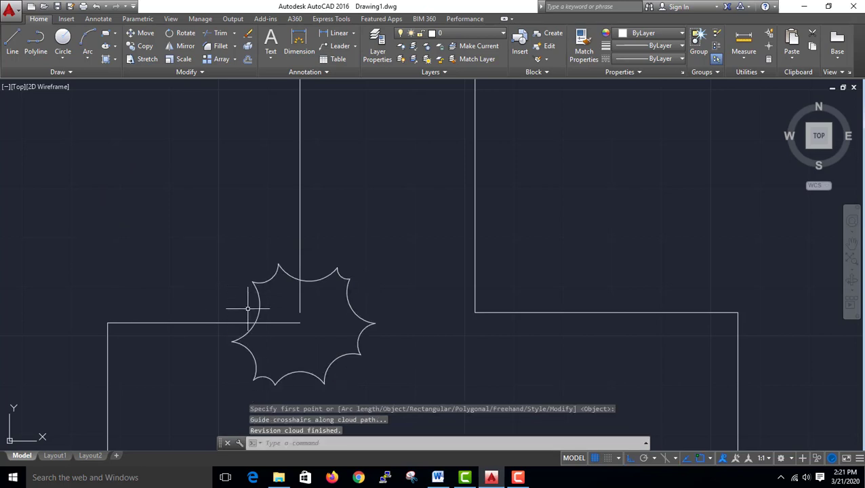
scroll(400, 349, "down", 6)
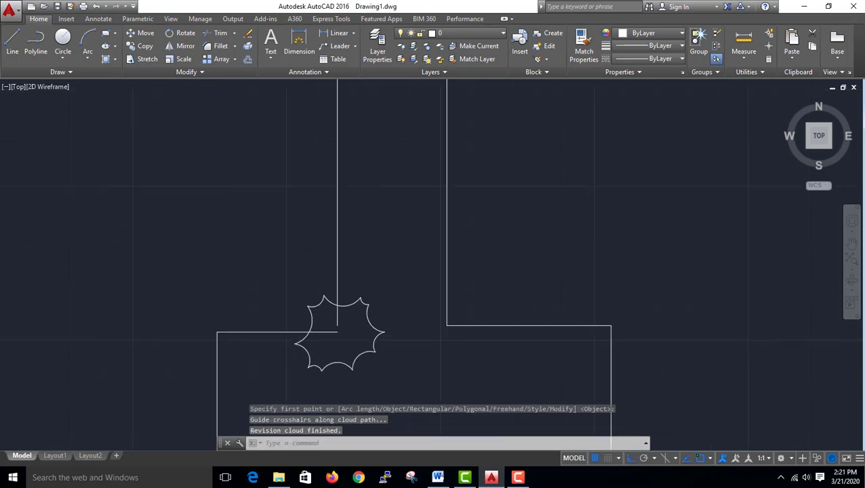
scroll(413, 376, "up", 6)
scroll(414, 374, "down", 8)
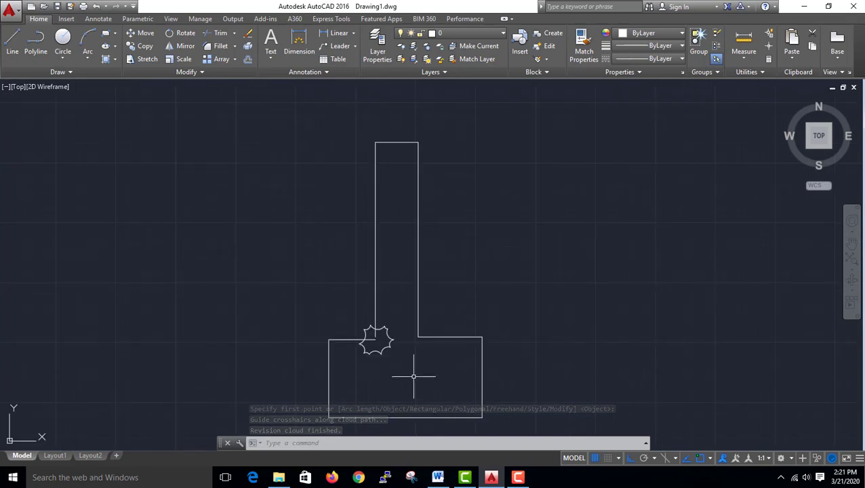
middle_click_drag(394, 352, 351, 260)
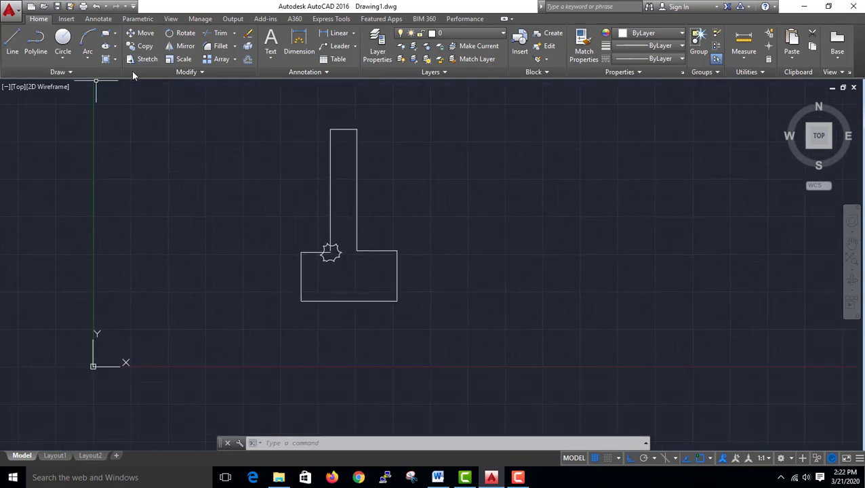
Draw a rectangular revision cloud around the right inner corner of the T.
left_click(111, 73)
left_click(84, 100)
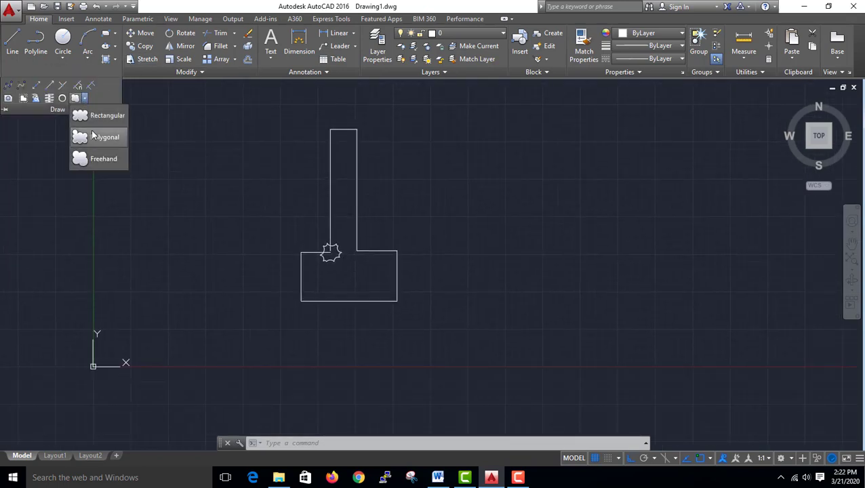
left_click(95, 120)
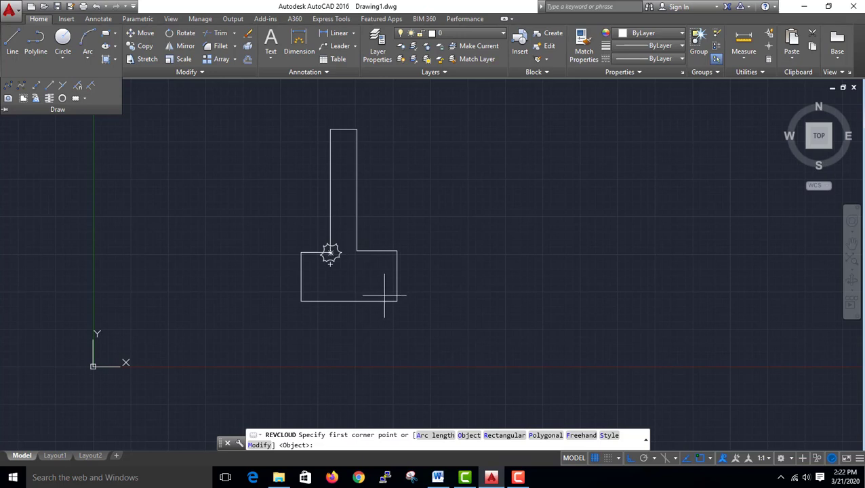
left_click(403, 265)
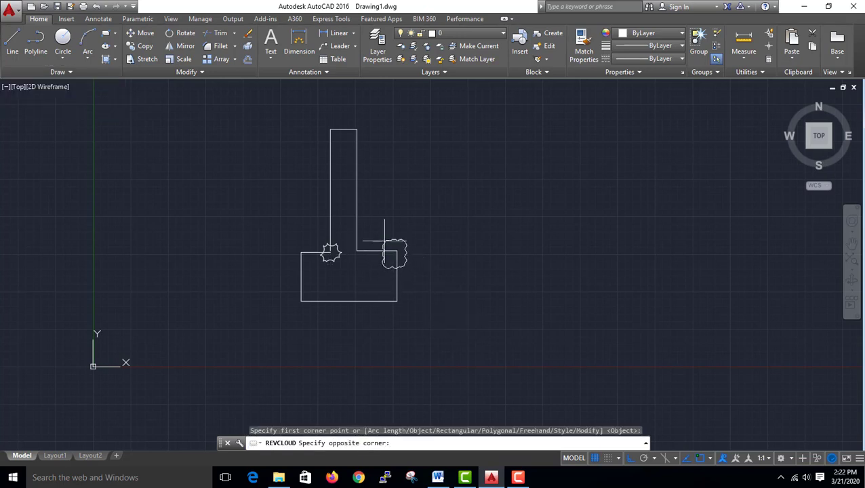
left_click(384, 242)
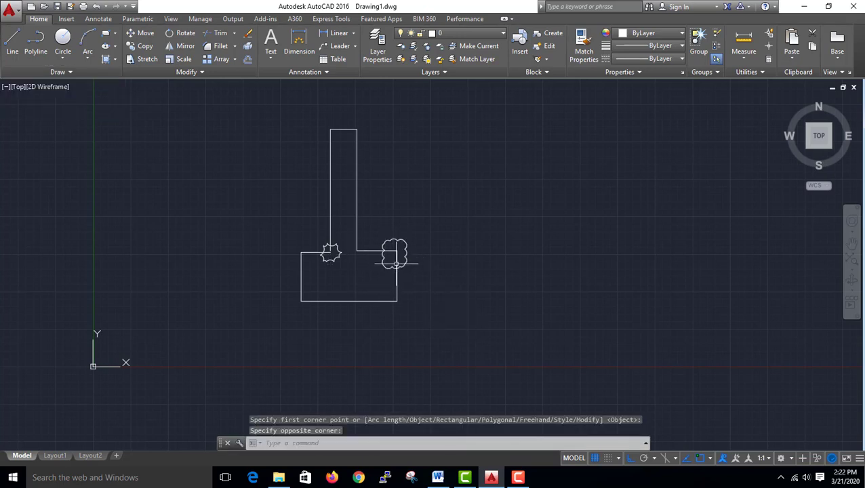
Draw a four-point polygonal revision cloud around the T's lower-left corner.
left_click(70, 72)
left_click(84, 101)
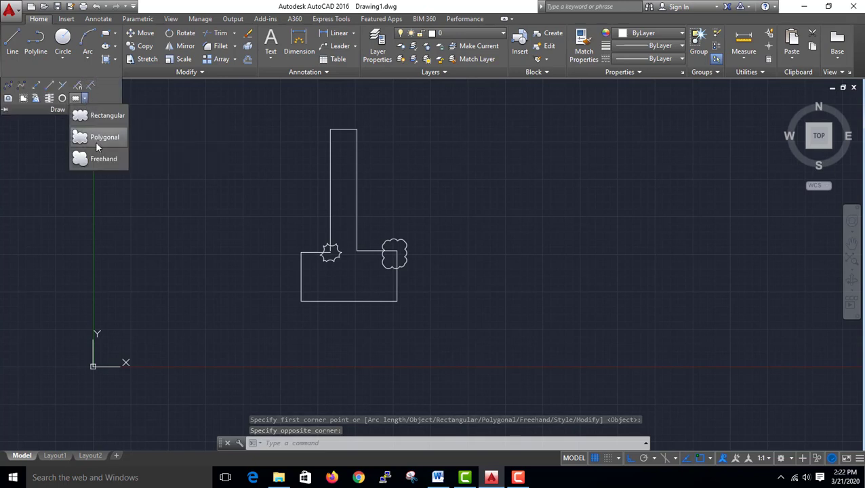
left_click(96, 141)
left_click(288, 283)
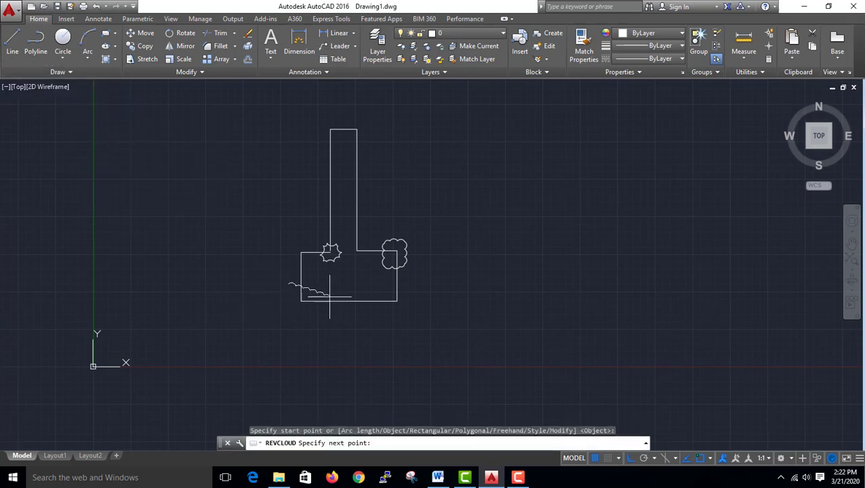
left_click(321, 294)
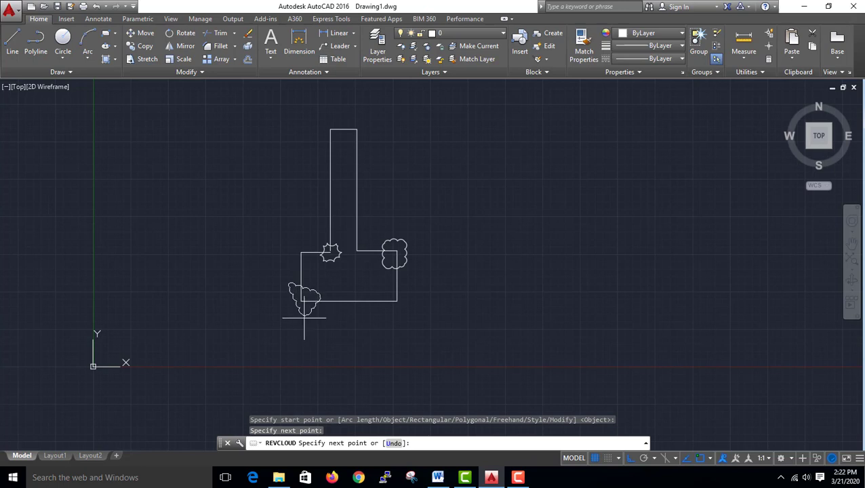
left_click(299, 320)
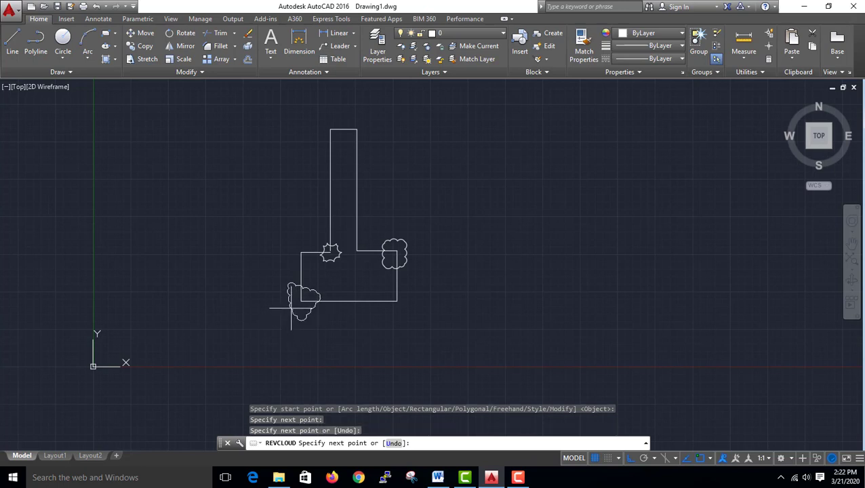
left_click(288, 302)
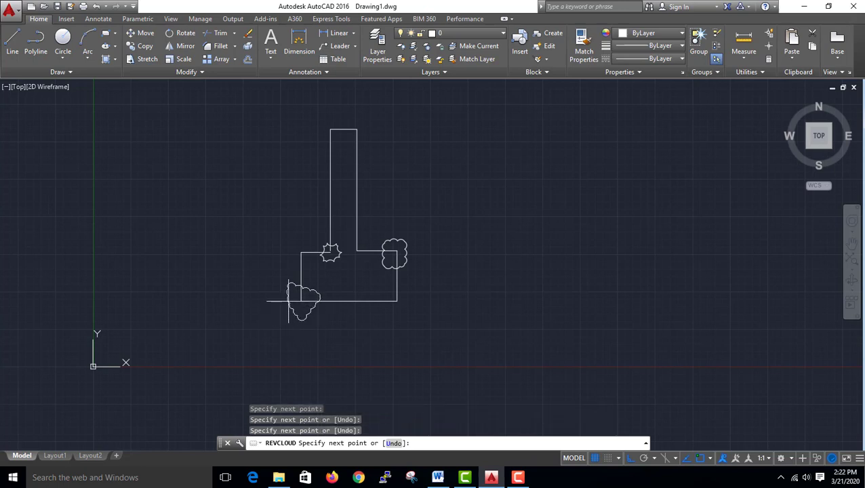
key("Return")
Zoom and pan to recentre the T shape in the view.
scroll(344, 257, "up", 5)
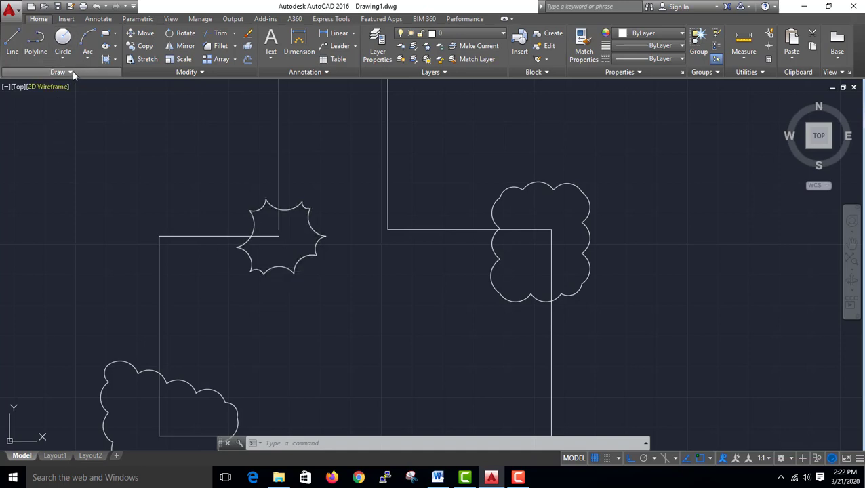
scroll(207, 195, "down", 6)
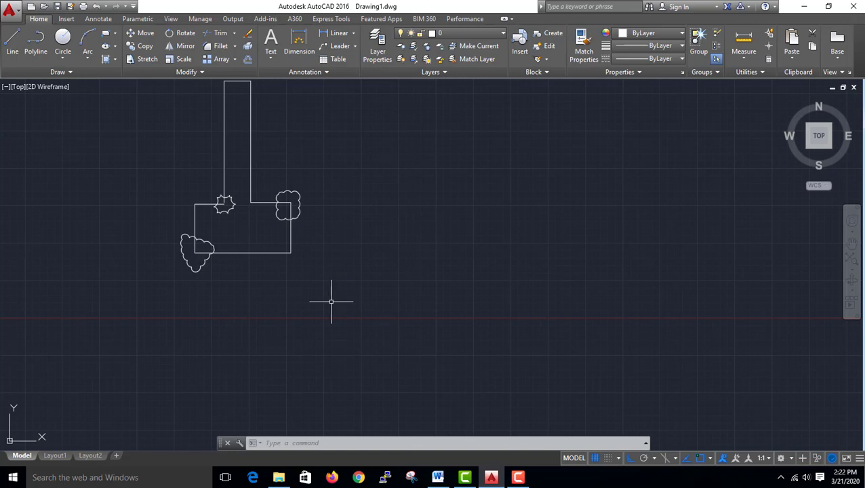
scroll(361, 163, "down", 4)
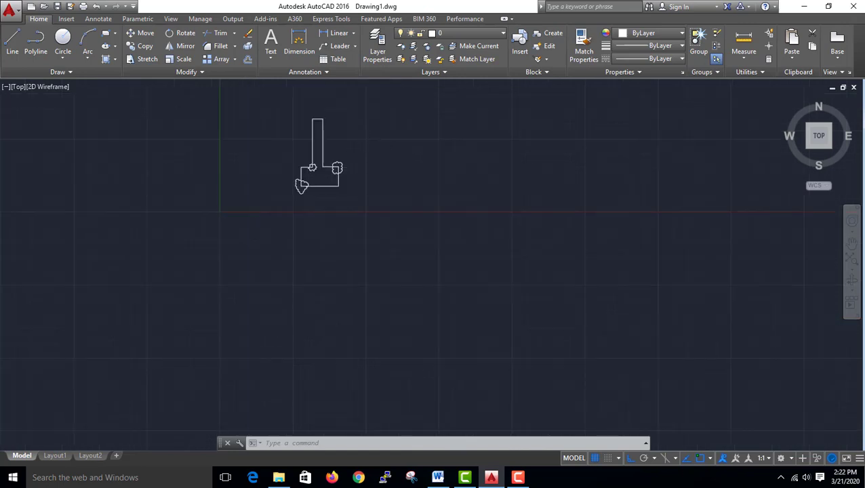
scroll(342, 146, "up", 4)
middle_click_drag(327, 128, 257, 221)
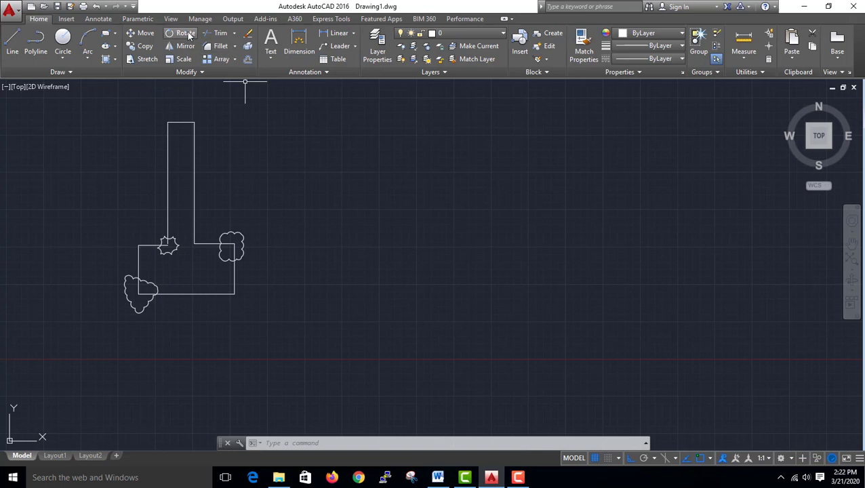
Draw a 15-unit horizontal line to the right of the T outline.
left_click(12, 42)
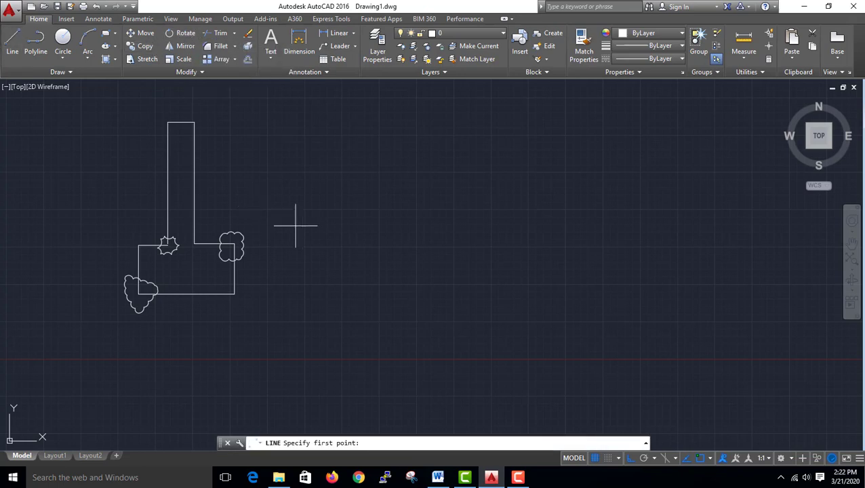
left_click(353, 250)
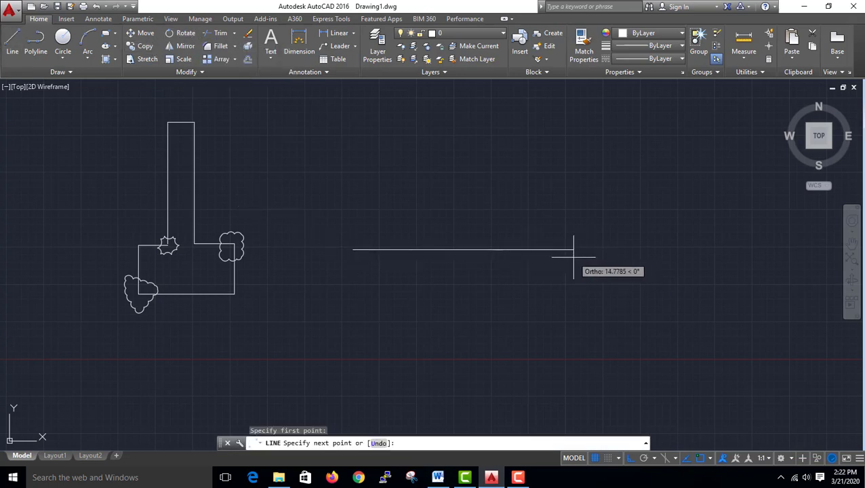
type("15")
key("Return")
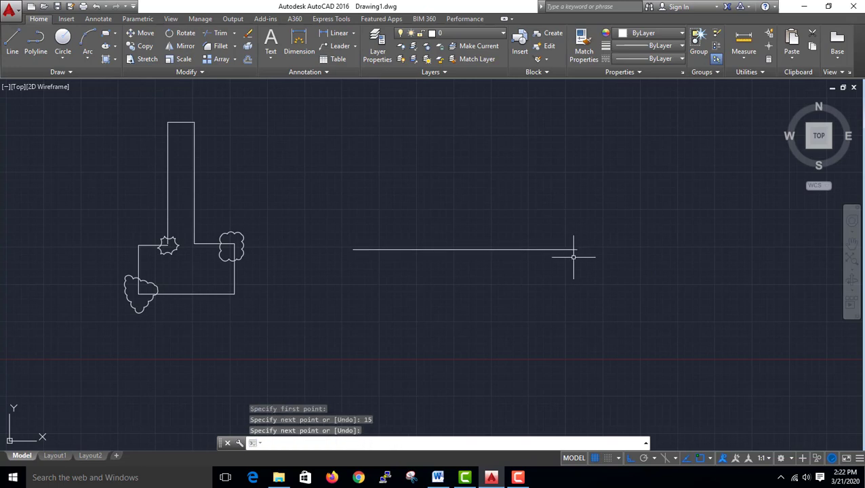
key("Return")
Dimension the line with a linear dimension reading 15.0000 placed above it.
scroll(457, 224, "up", 2)
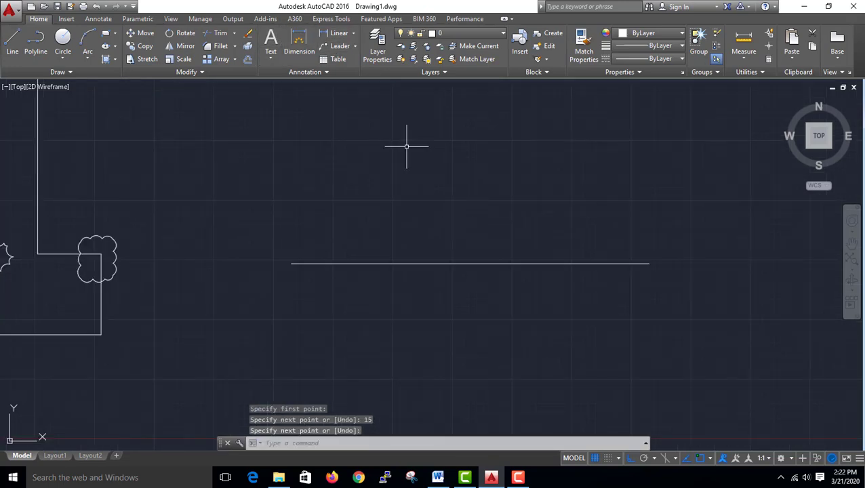
left_click(341, 33)
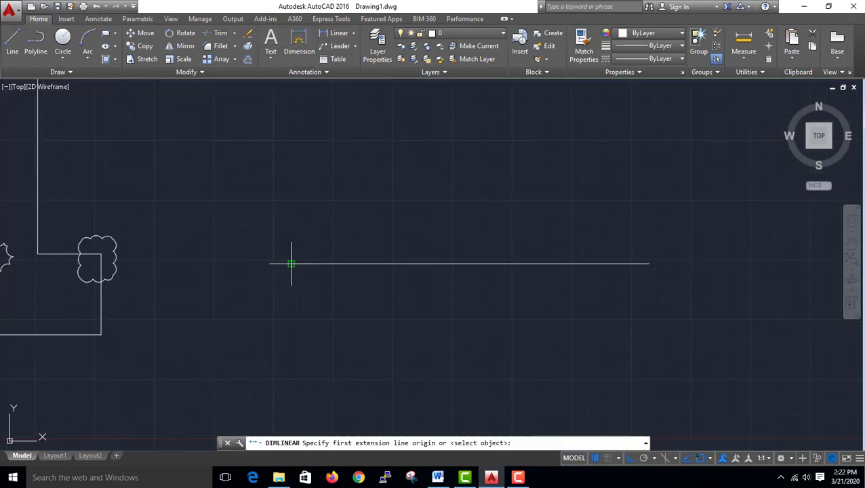
left_click(291, 264)
left_click(648, 263)
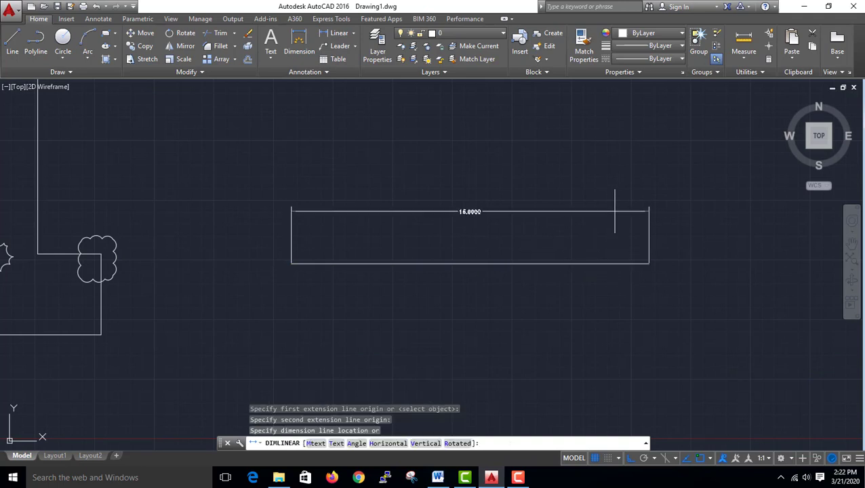
left_click(583, 201)
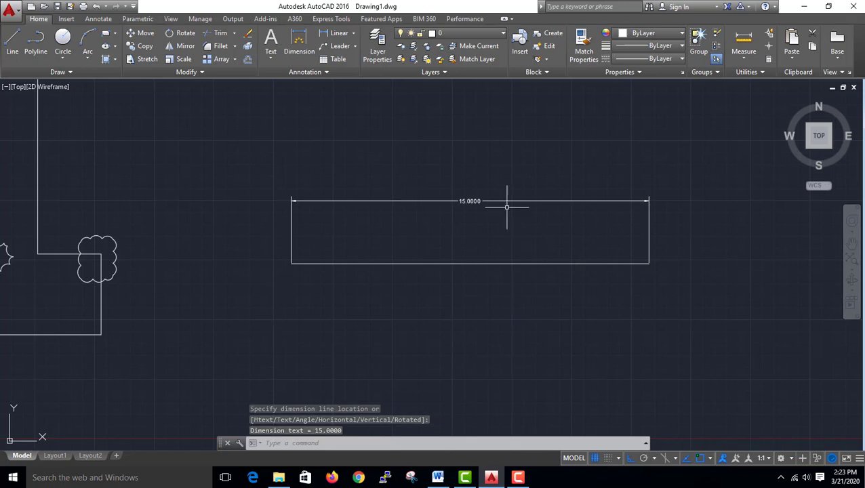
left_click(208, 69)
Use Lengthen with Total 20 on the line, making its dimension read 20.0000.
left_click(160, 100)
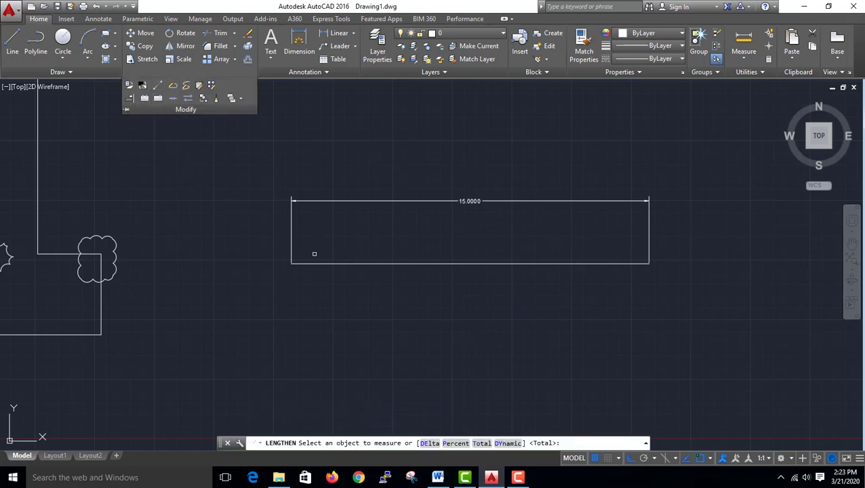
left_click(483, 443)
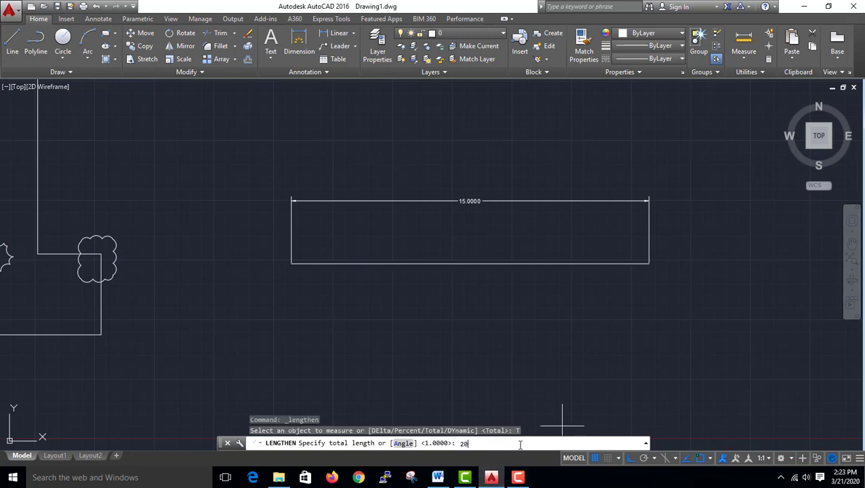
key("Return")
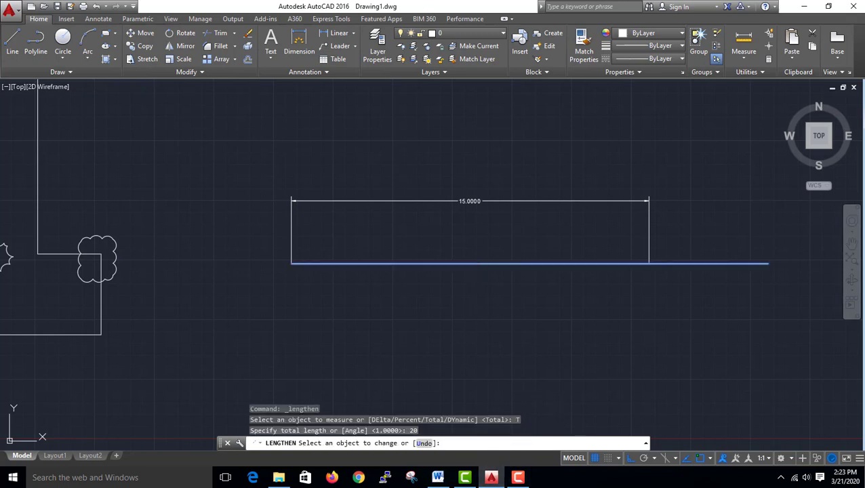
left_click(479, 264)
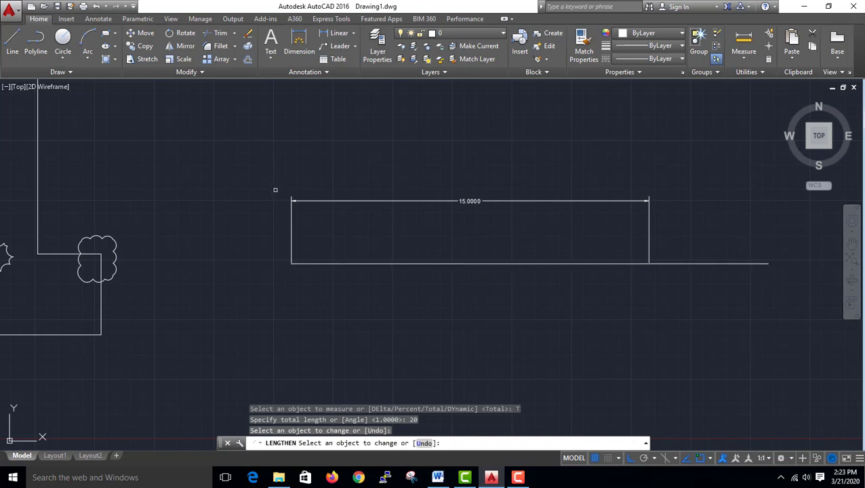
left_click(377, 209)
key("Return")
scroll(551, 193, "up", 4)
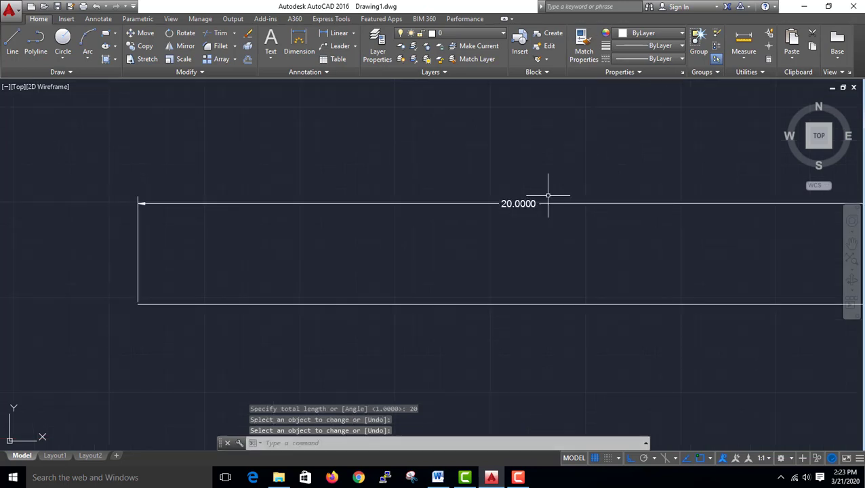
scroll(500, 224, "down", 5)
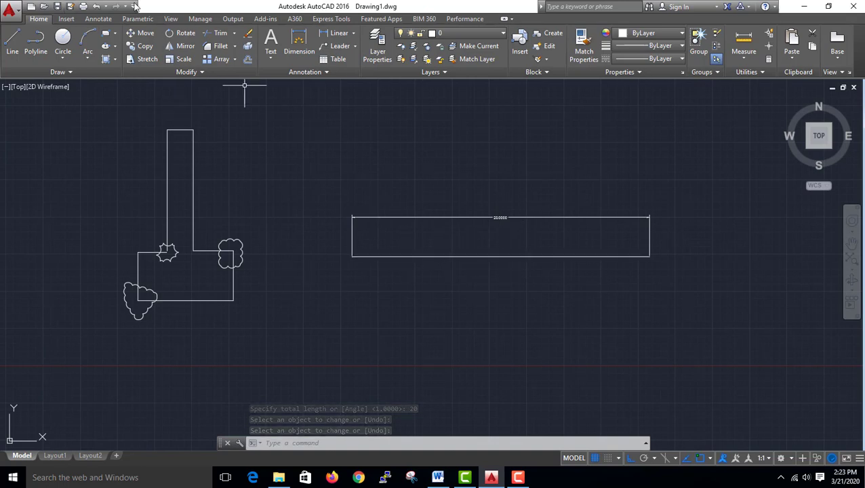
Use Lengthen with Total 10 to shorten the line, so the dimension reads 10.0000.
left_click(202, 73)
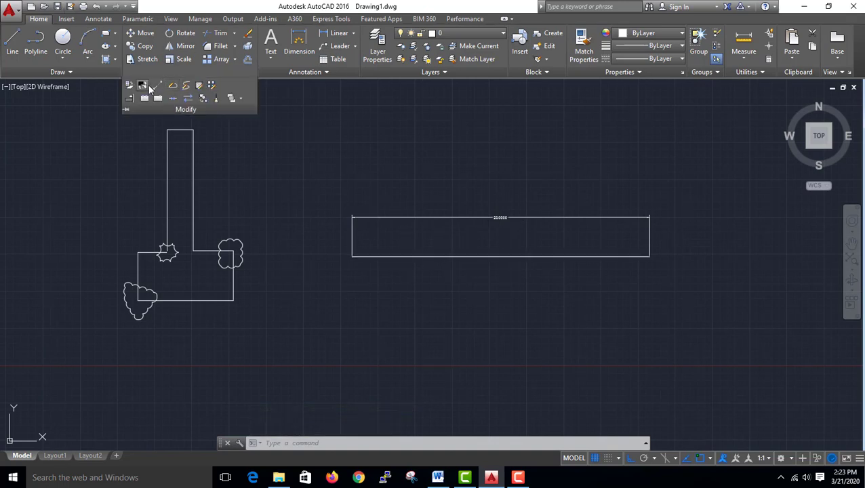
left_click(155, 87)
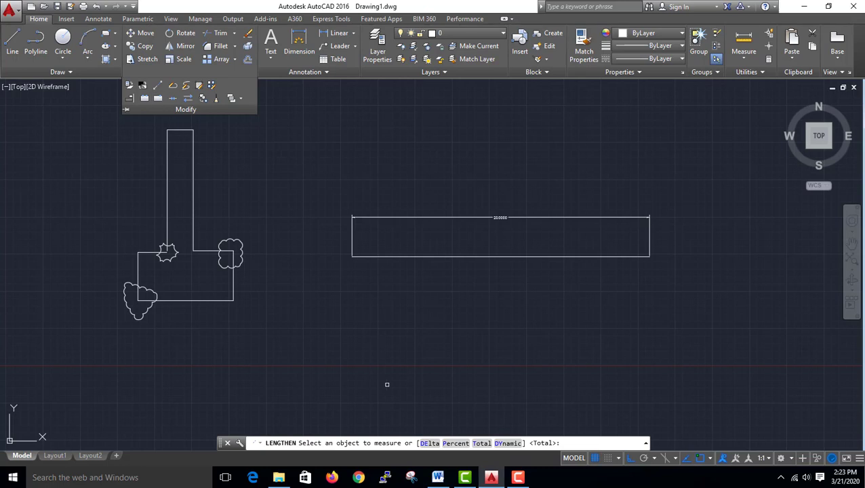
left_click(481, 443)
type("10")
key("Return")
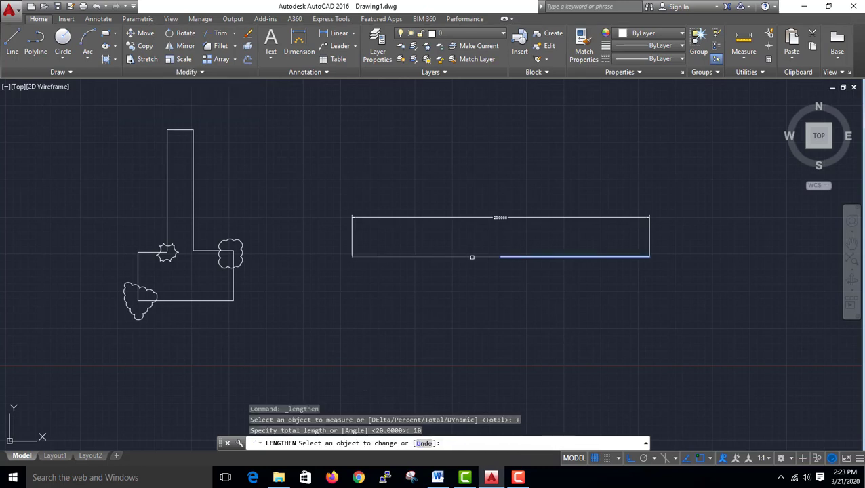
left_click(494, 258)
key("Return")
scroll(607, 226, "up", 2)
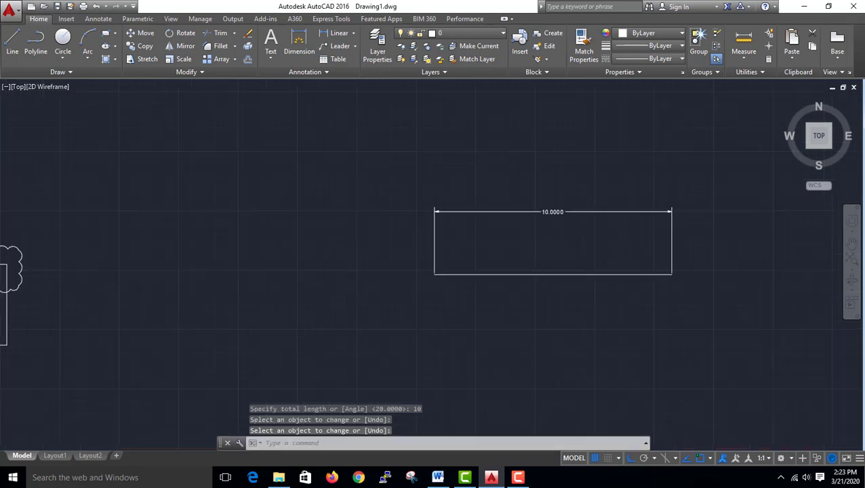
scroll(549, 187, "up", 5)
scroll(563, 251, "down", 5)
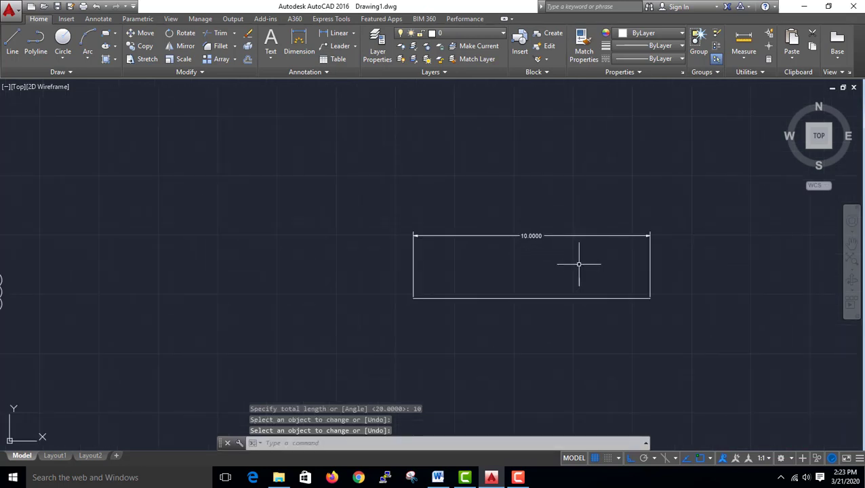